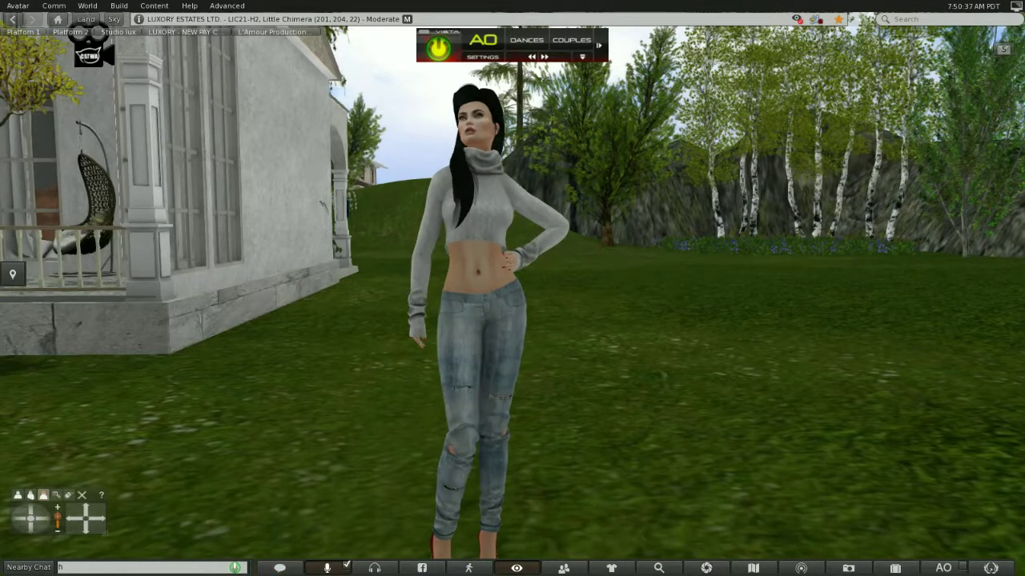
- Open the graphics preferences and review the general quality settings, including the available water reflection options
{"action": "key", "text": "Left"}
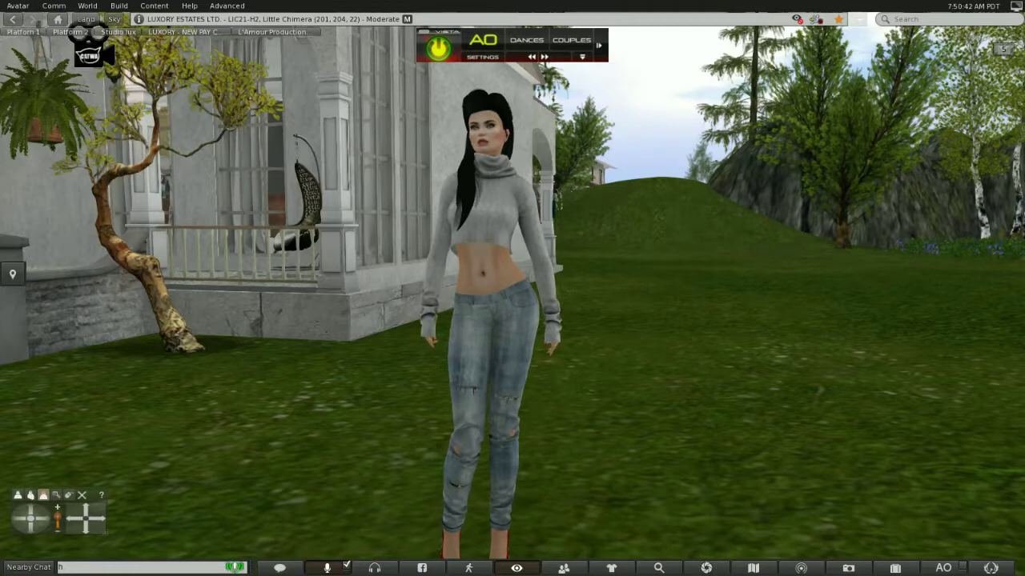
{"action": "scroll", "coordinate": [512, 288], "scroll_direction": "down", "scroll_amount": 1}
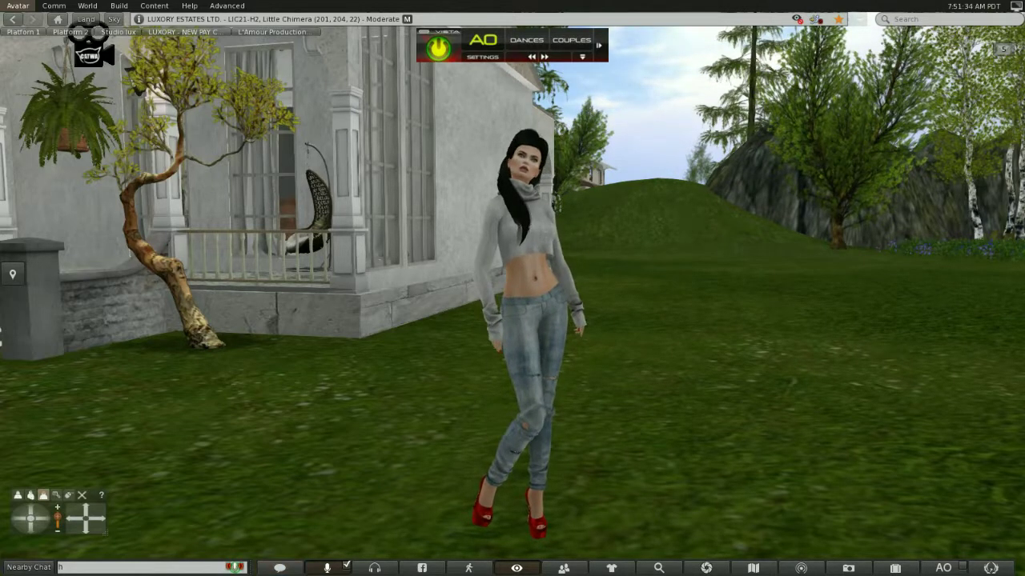
{"action": "left_click", "coordinate": [17, 6]}
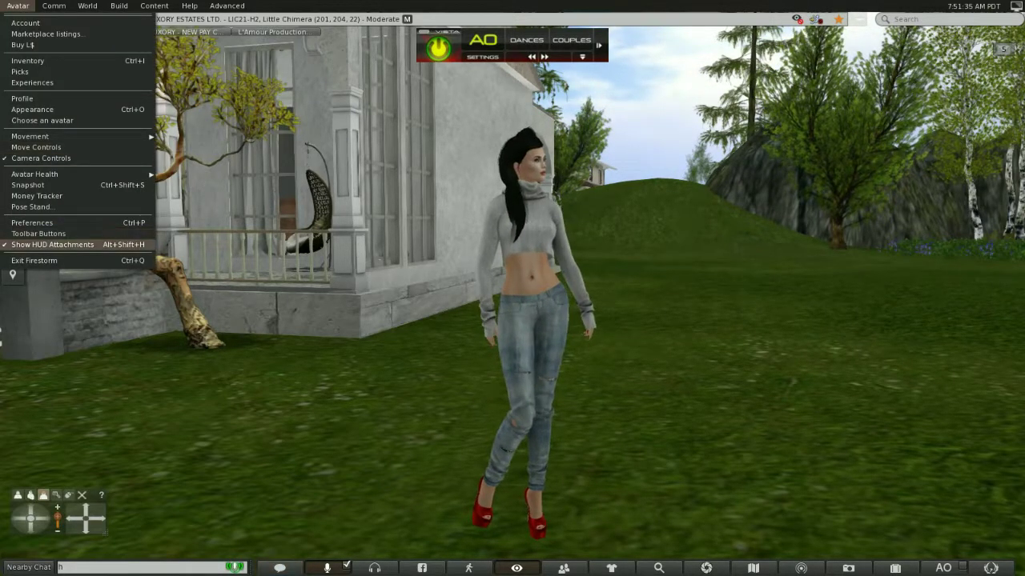
{"action": "left_click", "coordinate": [32, 223]}
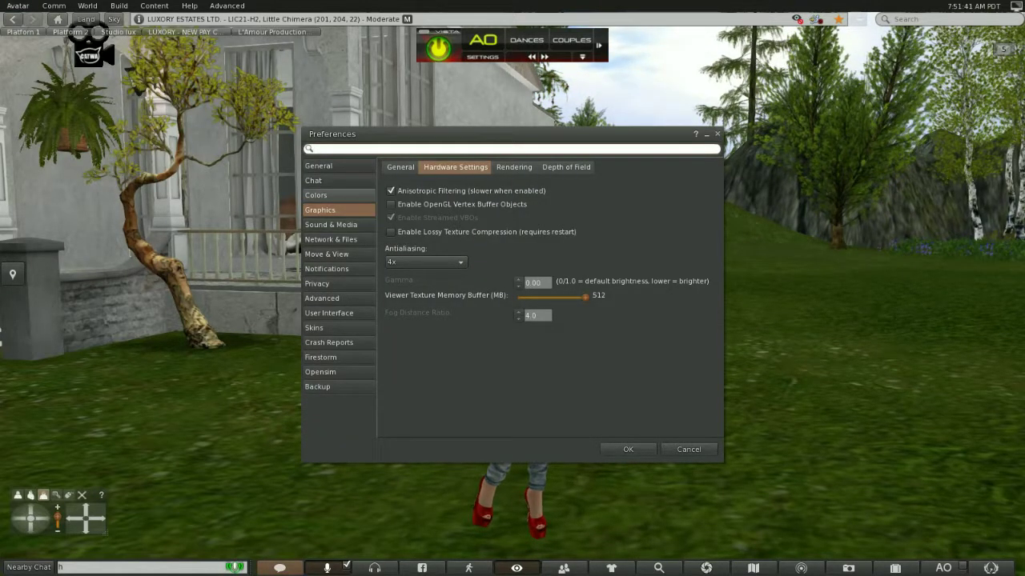
{"action": "left_click", "coordinate": [399, 167]}
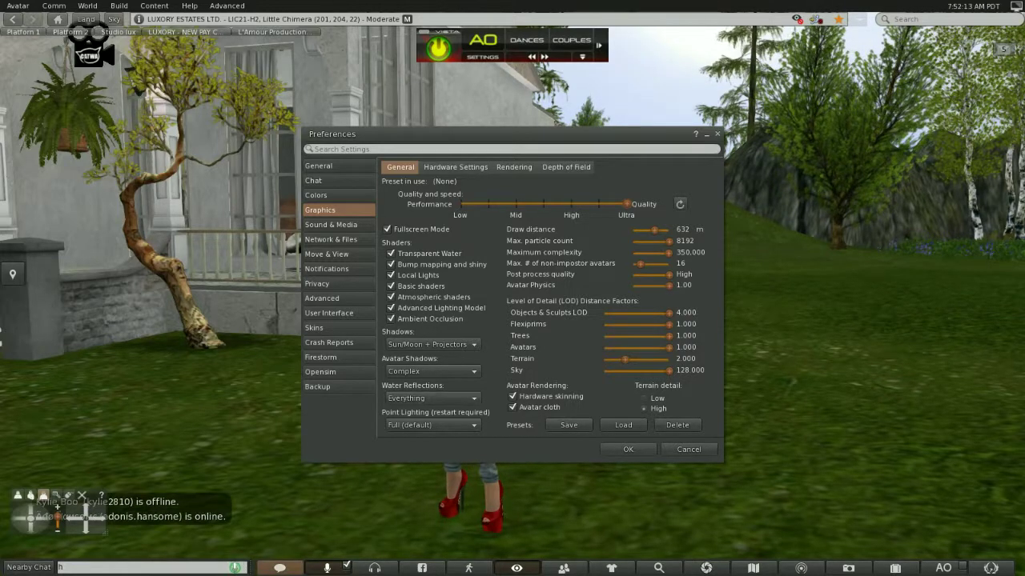
{"action": "left_click", "coordinate": [432, 398]}
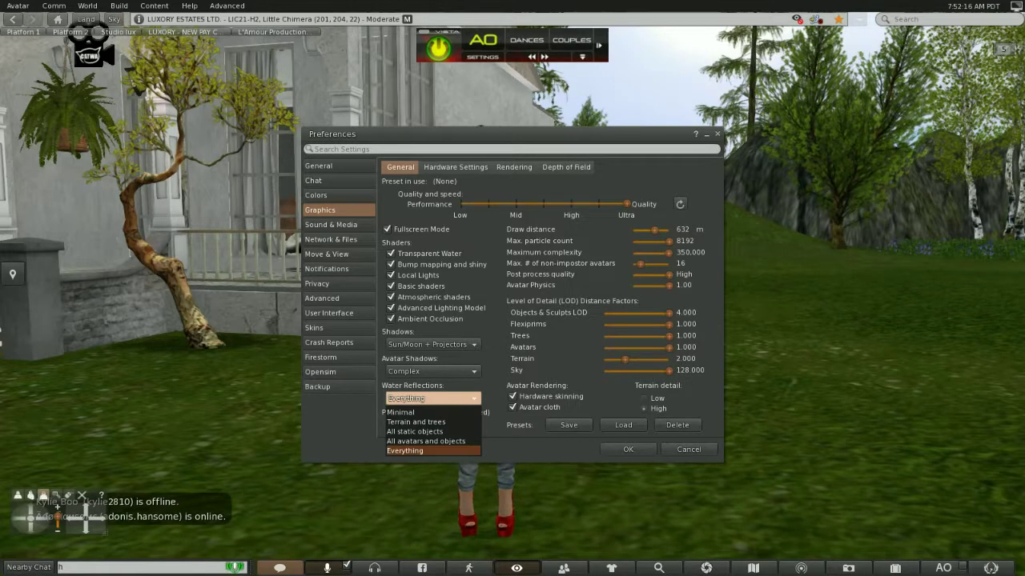
{"action": "key", "text": "Escape"}
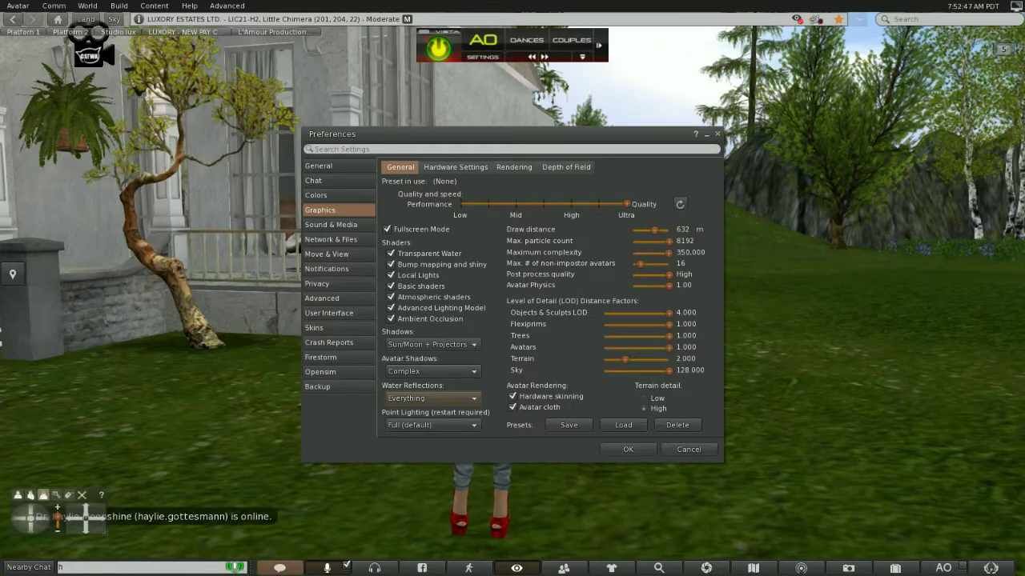
- Choose 4x antialiasing in the graphics hardware settings and accept the preferences
{"action": "left_click", "coordinate": [455, 166]}
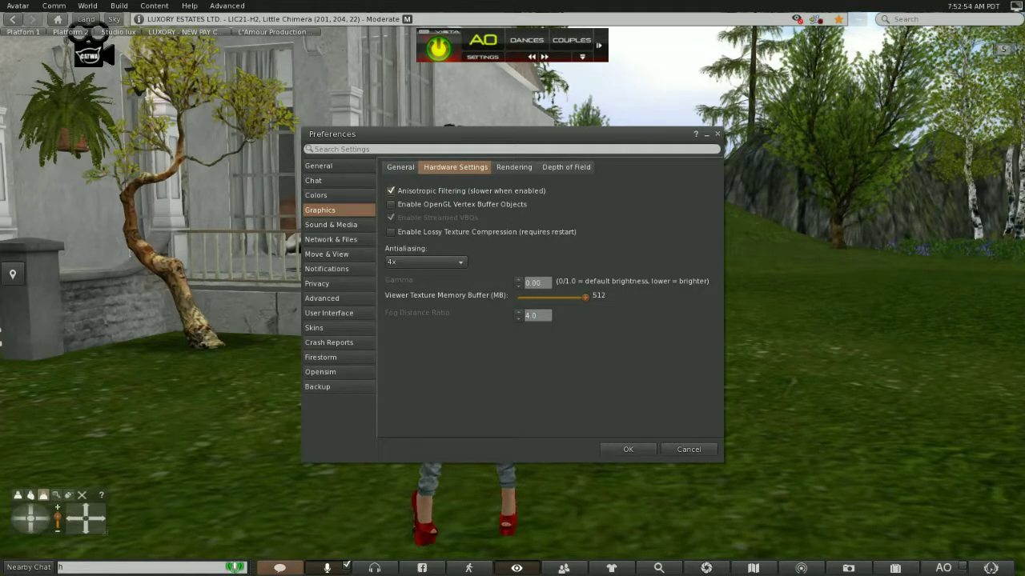
{"action": "left_click", "coordinate": [425, 262]}
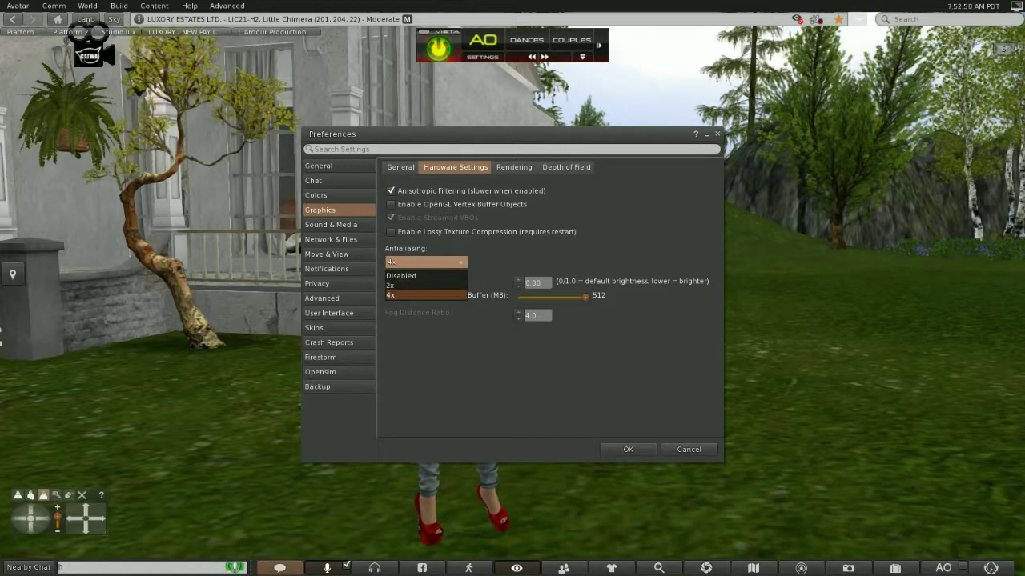
{"action": "left_click", "coordinate": [425, 294]}
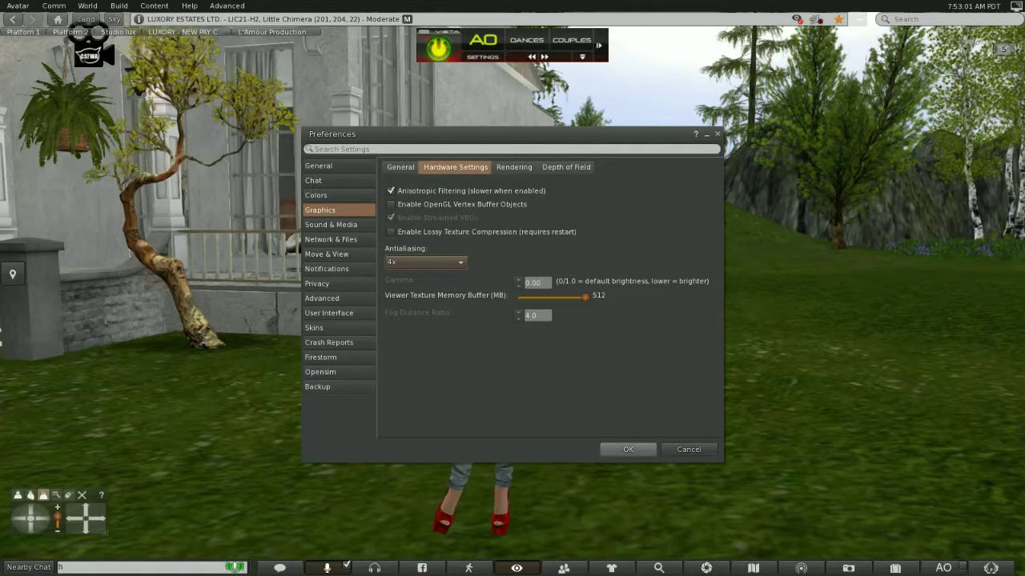
{"action": "left_click", "coordinate": [628, 449]}
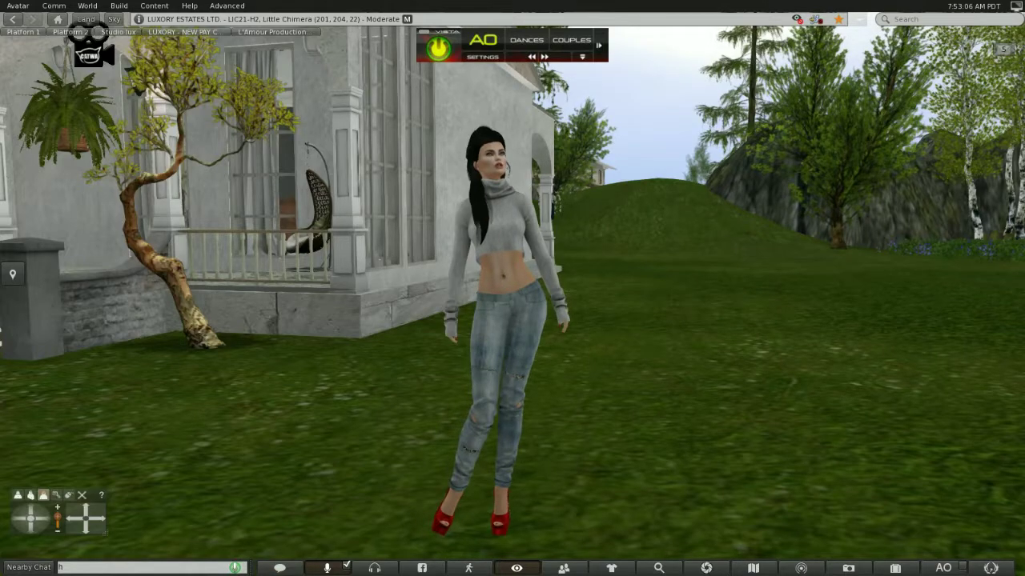
- Turn the avatar away from the house to face the open sea across the lawn, with the camera behind it
{"action": "key", "text": "Down"}
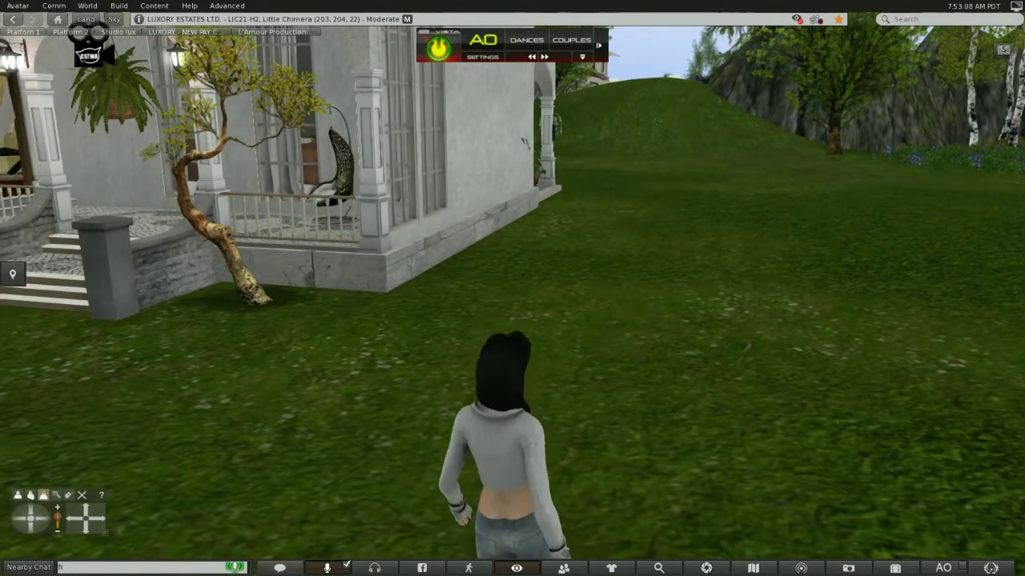
{"action": "key", "text": "Right"}
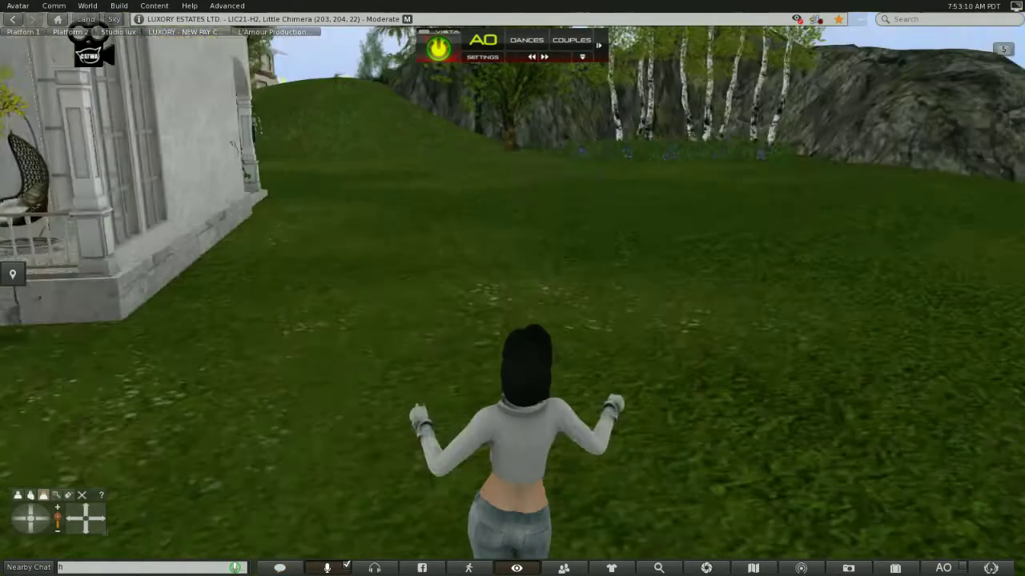
{"action": "key", "text": "Right"}
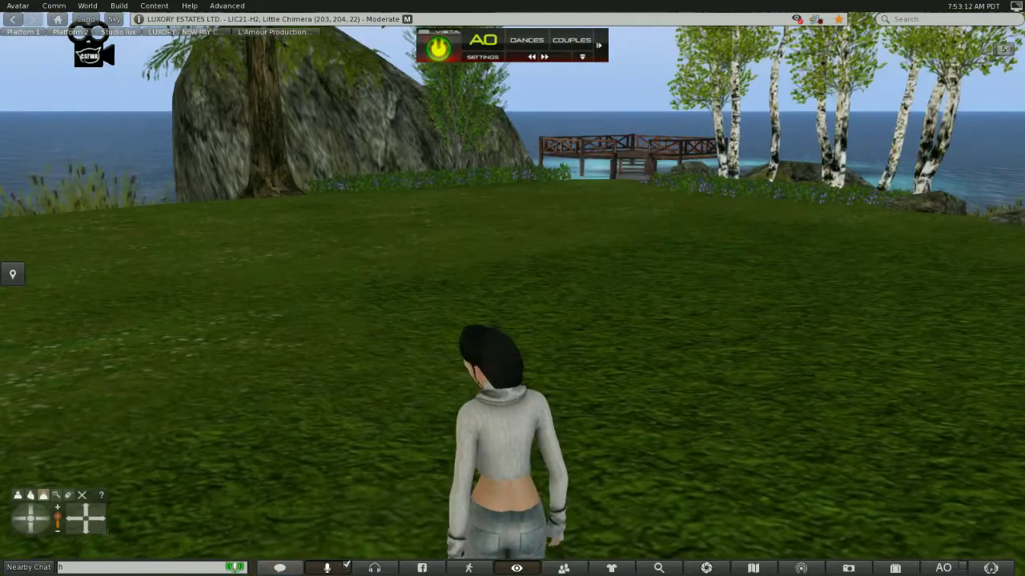
{"action": "key", "text": "Right"}
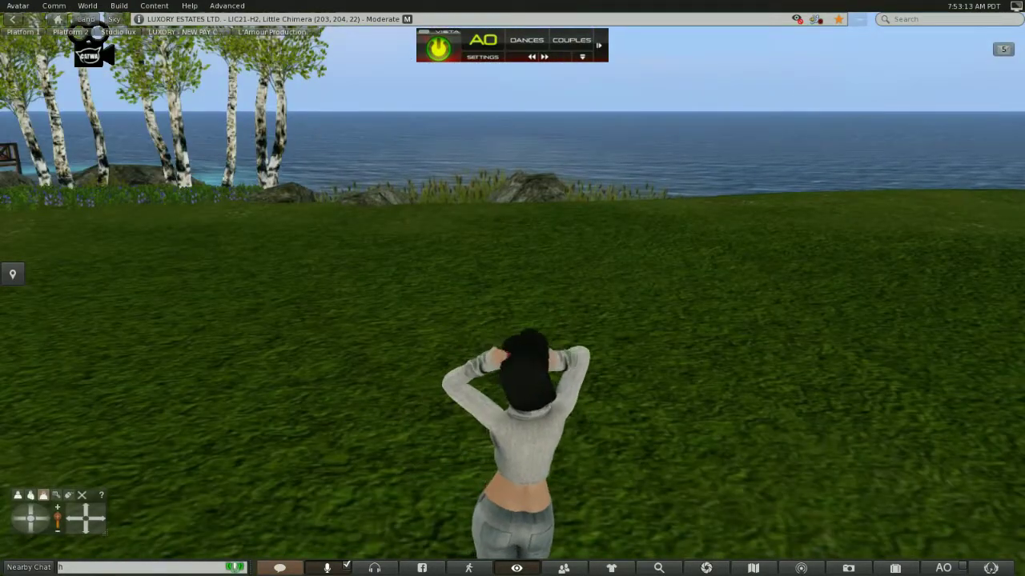
{"action": "key", "text": "Right"}
{"action": "key", "text": "Right"}
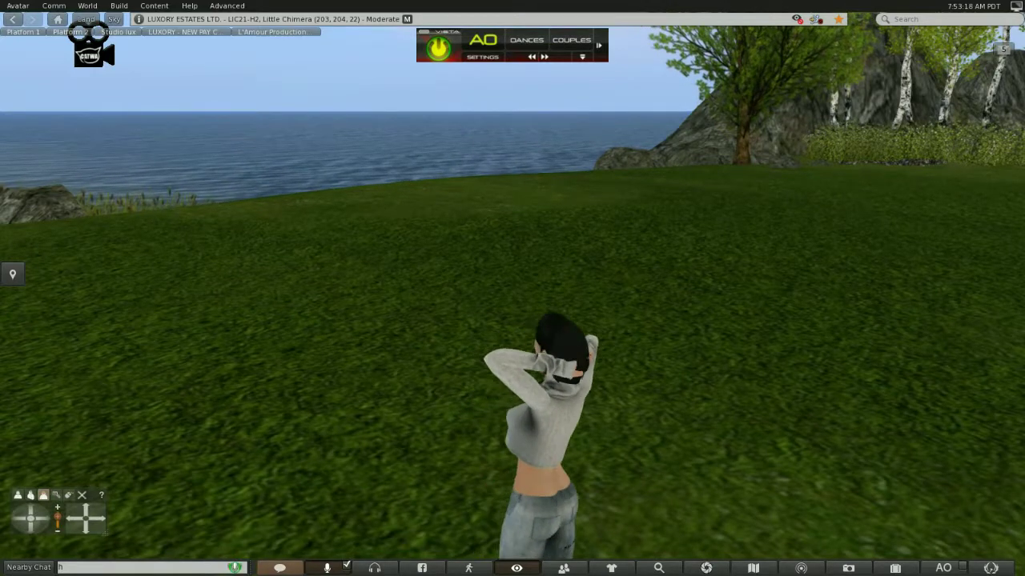
{"action": "key", "text": "ctrl+alt+shift+Up"}
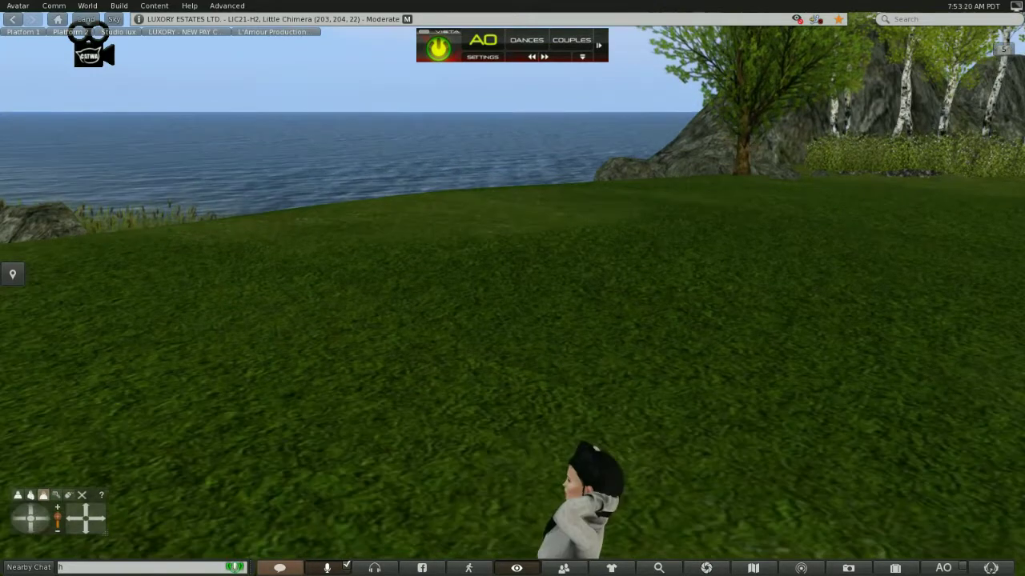
{"action": "key", "text": "ctrl+alt+shift+Up"}
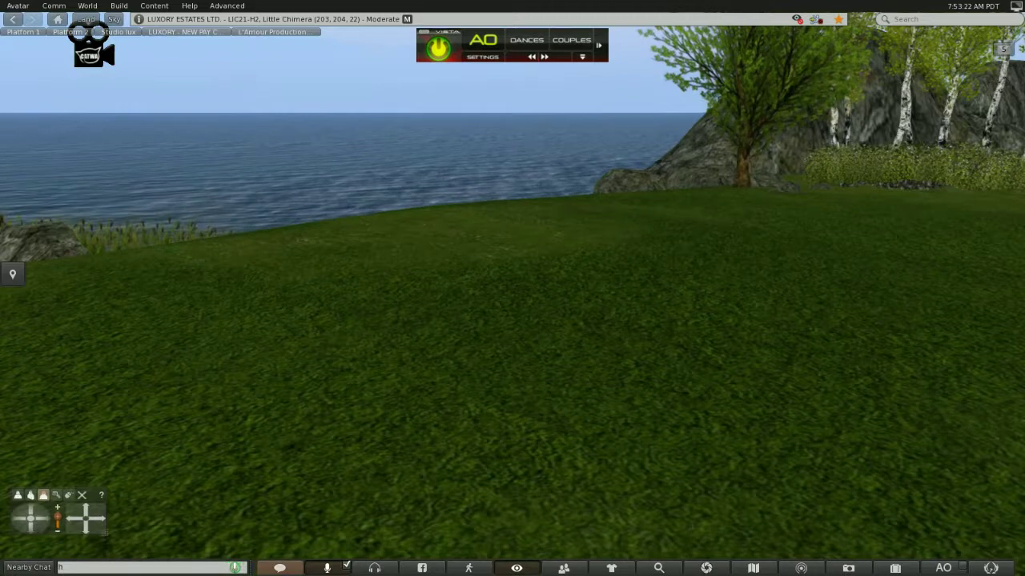
{"action": "key", "text": "Escape"}
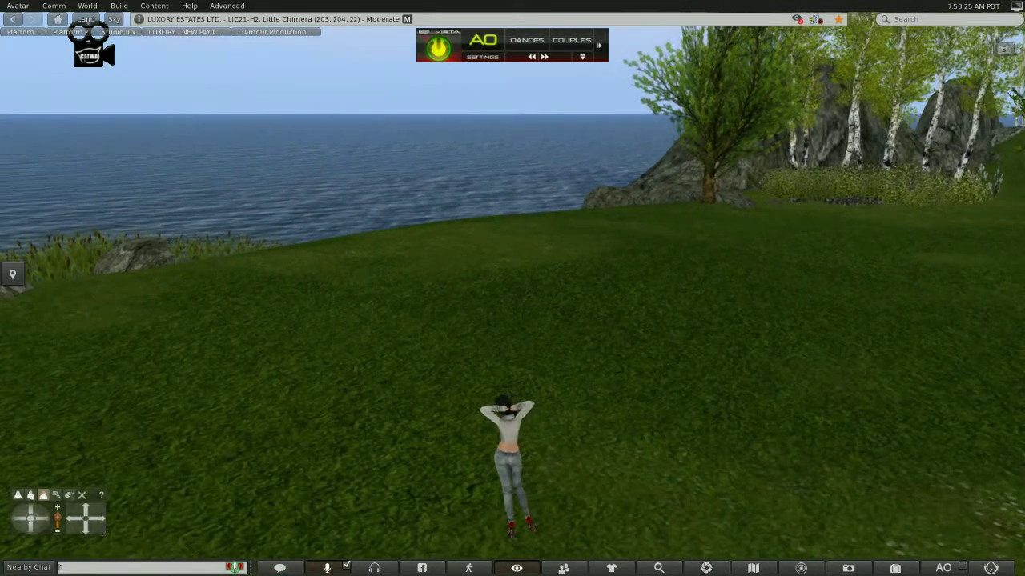
{"action": "key", "text": "Left"}
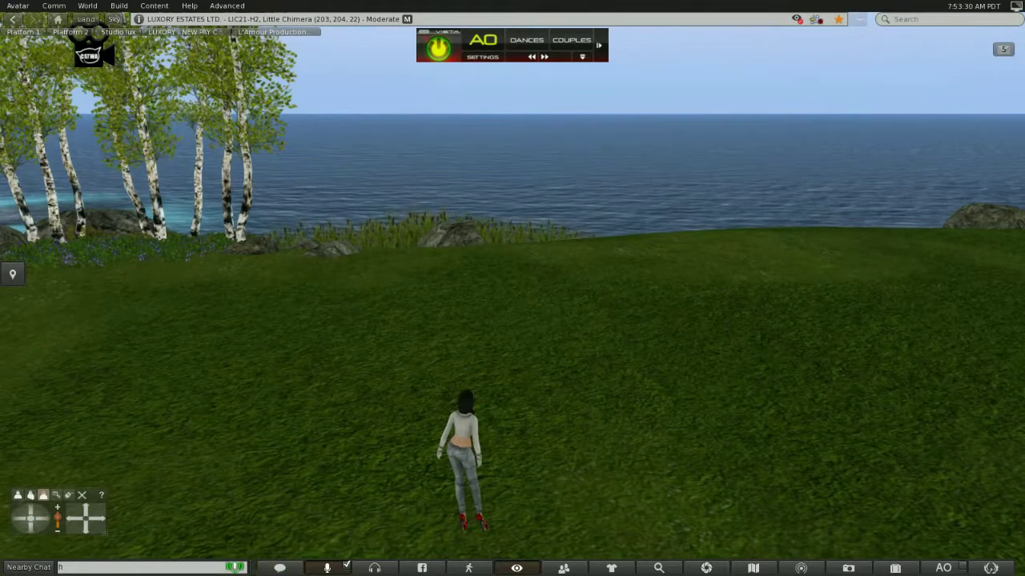
{"action": "key", "text": "Right"}
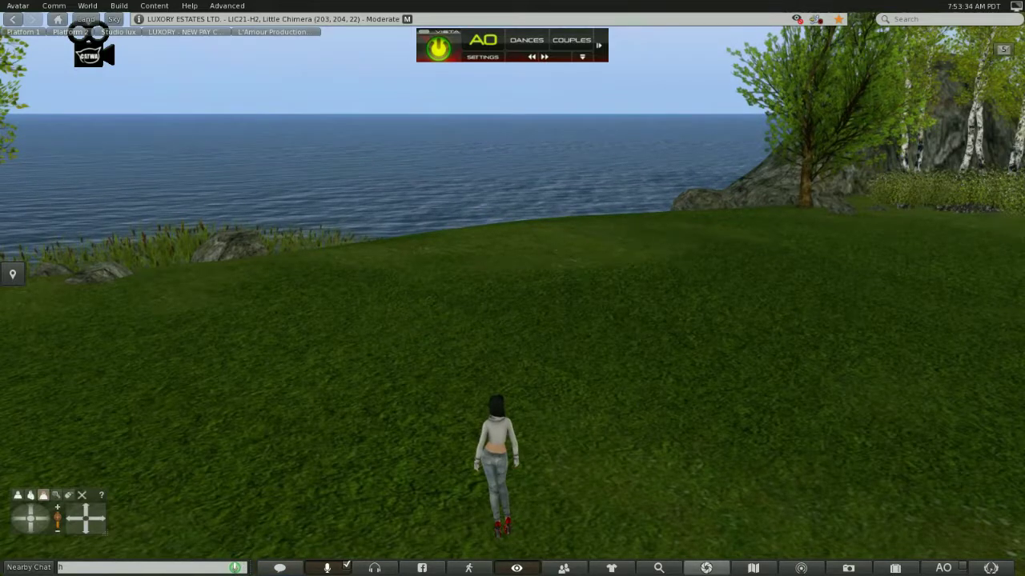
- View the windlight settings in Phototools, minimize them, and look briefly at the sky preset editor before closing it
{"action": "key", "text": "alt+p"}
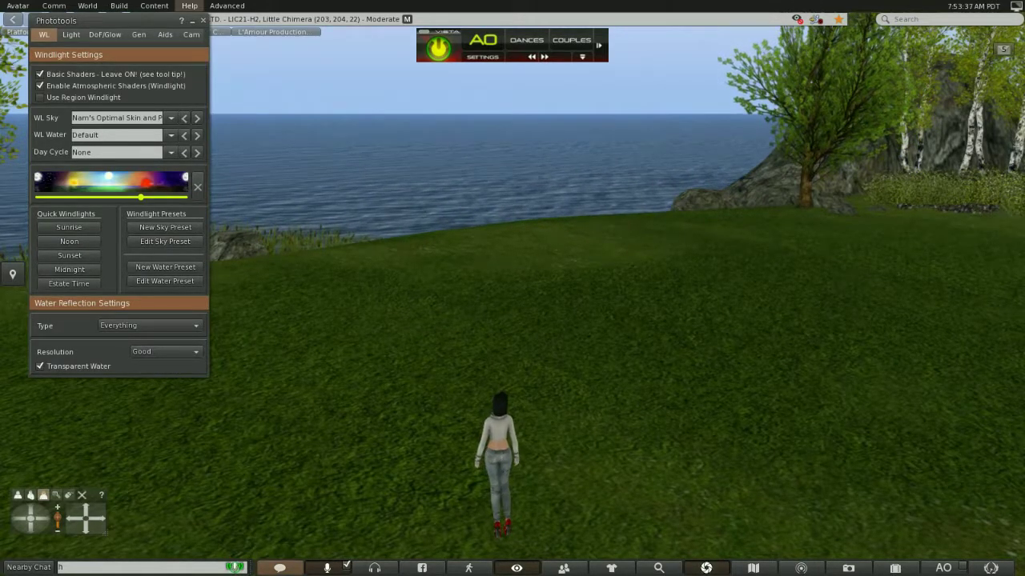
{"action": "left_click", "coordinate": [192, 21]}
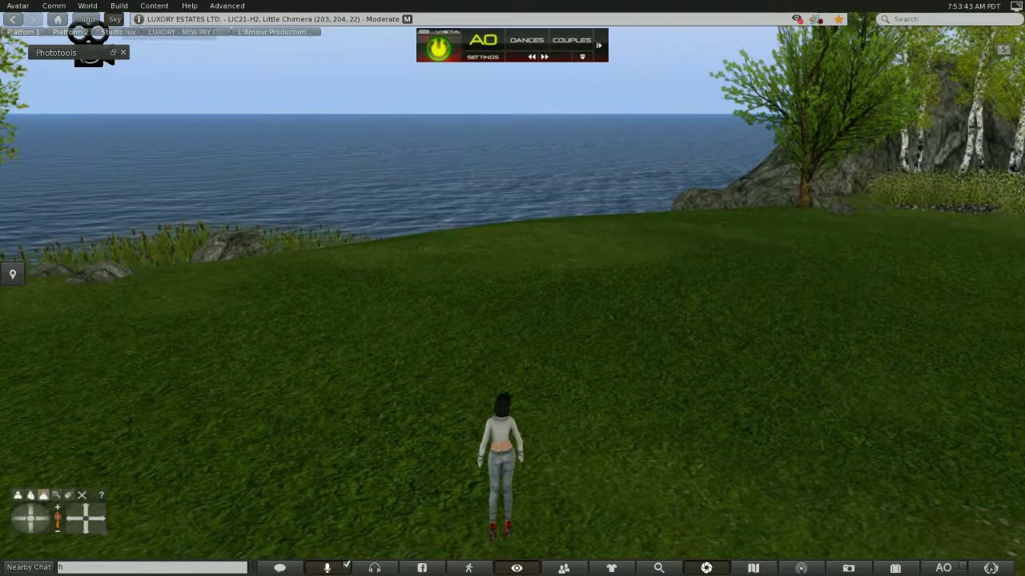
{"action": "left_click", "coordinate": [114, 19]}
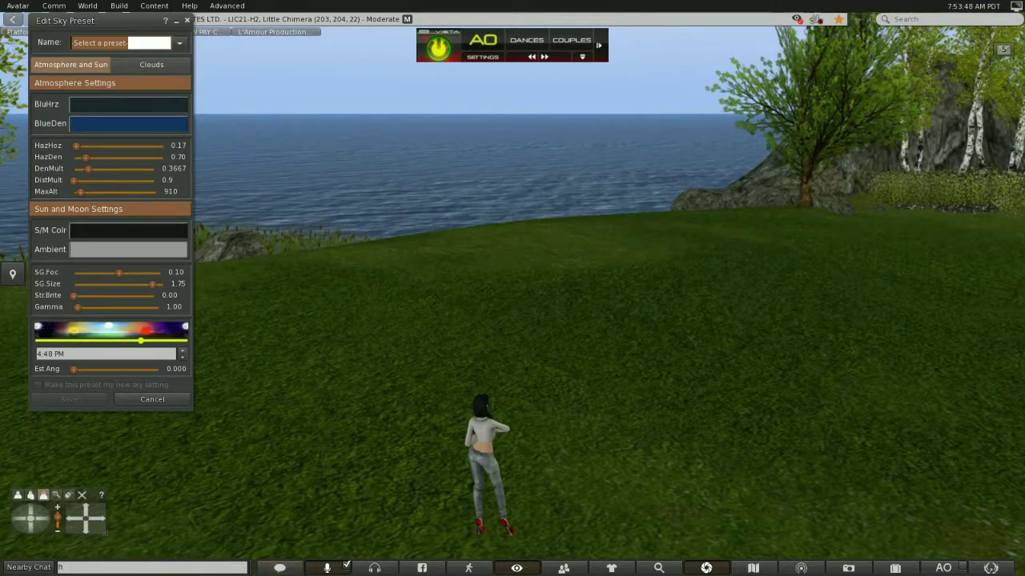
{"action": "key", "text": "ctrl+w"}
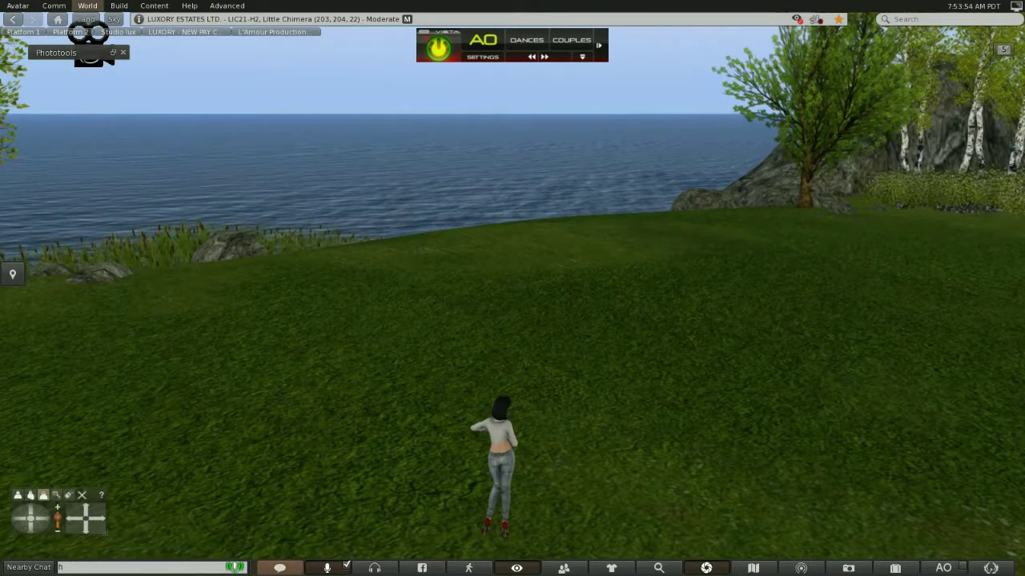
- Open the Environment Settings and set the fixed sky to "(SS) Atmospheric 12:00cloudy"
{"action": "left_click", "coordinate": [87, 6]}
{"action": "mouse_move", "coordinate": [121, 261]}
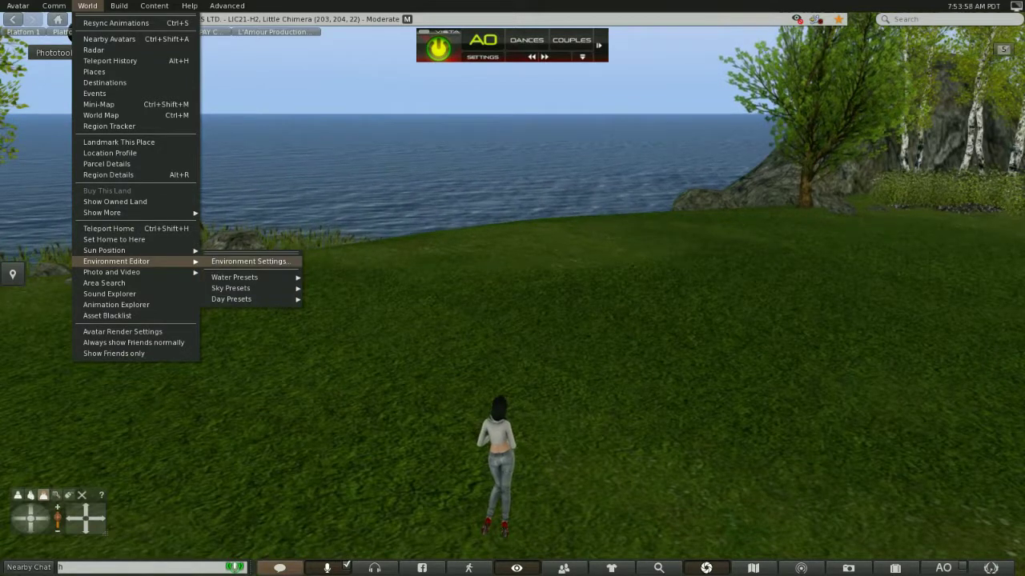
{"action": "left_click", "coordinate": [248, 261]}
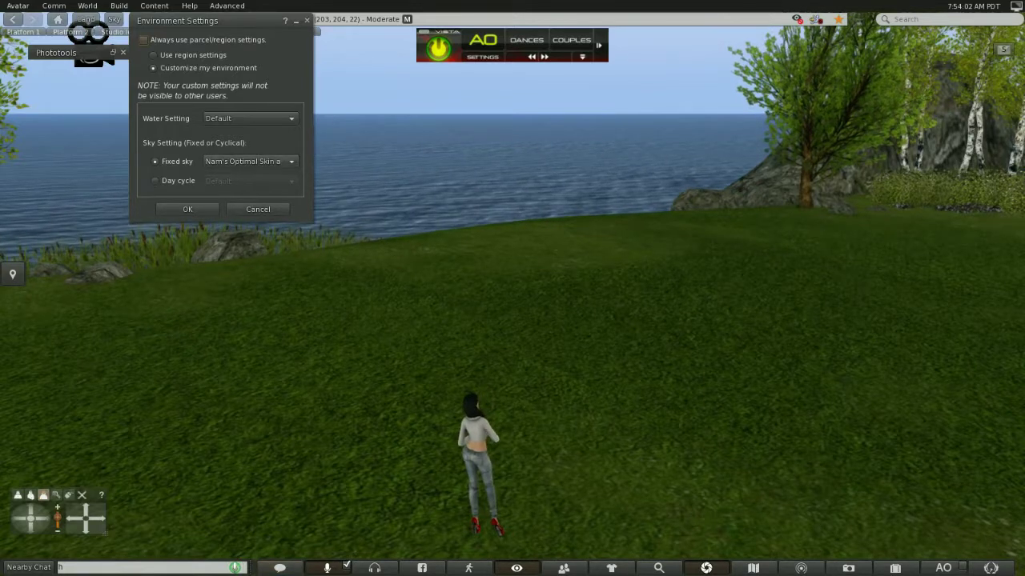
{"action": "left_click", "coordinate": [250, 161]}
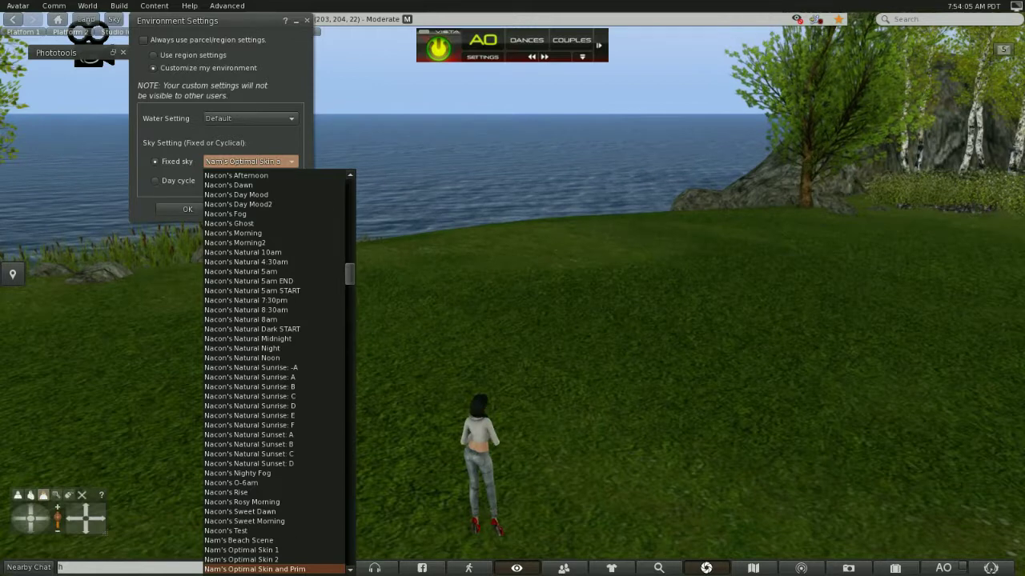
{"action": "scroll", "coordinate": [276, 373], "scroll_direction": "up", "scroll_amount": 20}
{"action": "scroll", "coordinate": [276, 372], "scroll_direction": "up", "scroll_amount": 20}
{"action": "scroll", "coordinate": [277, 372], "scroll_direction": "up", "scroll_amount": 1}
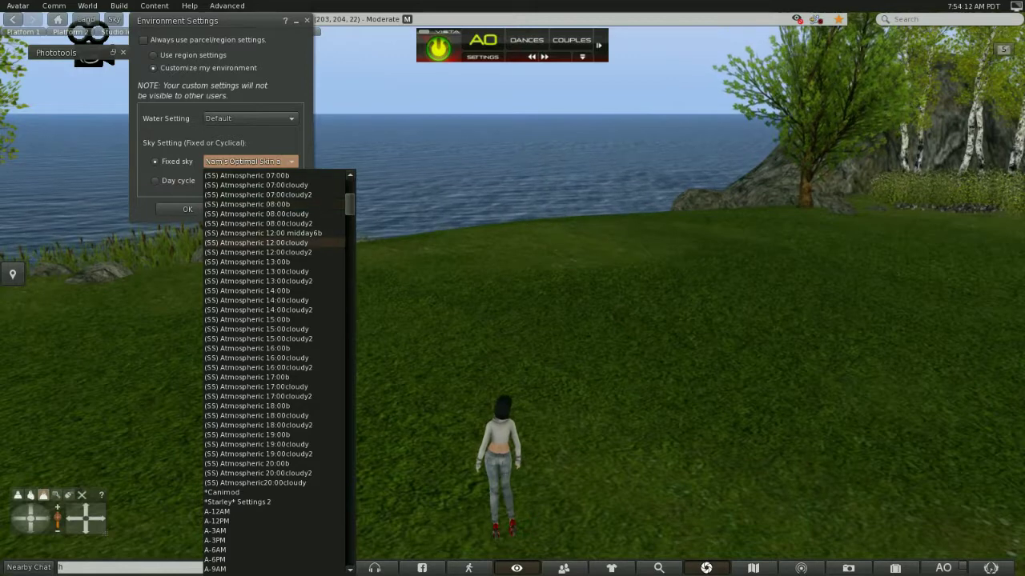
{"action": "left_click", "coordinate": [257, 243]}
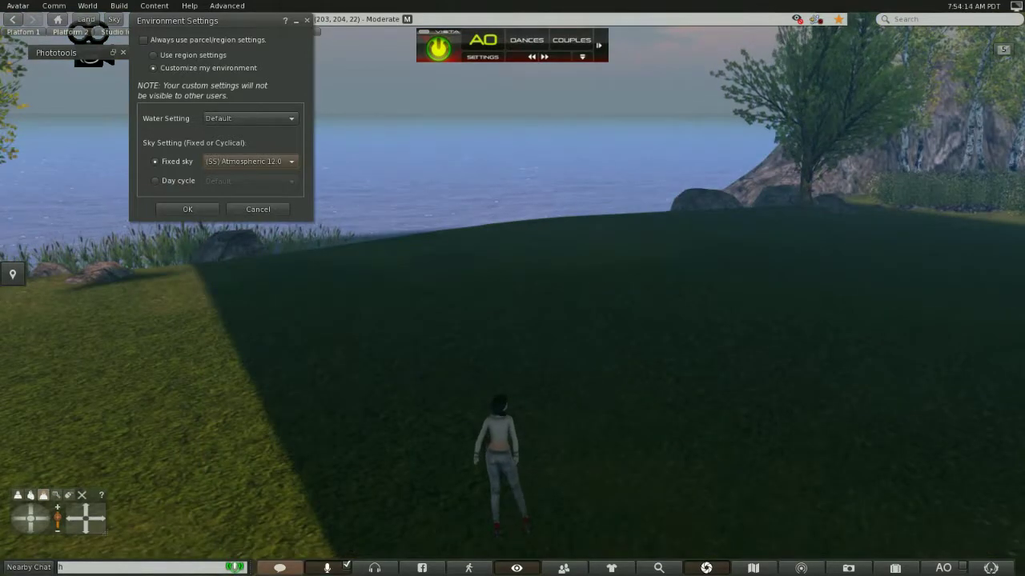
- Set the fixed sky to "(SS) Atmospheric 07:00cloudy" and inspect the sky and horizon over the sea
{"action": "left_click", "coordinate": [248, 161]}
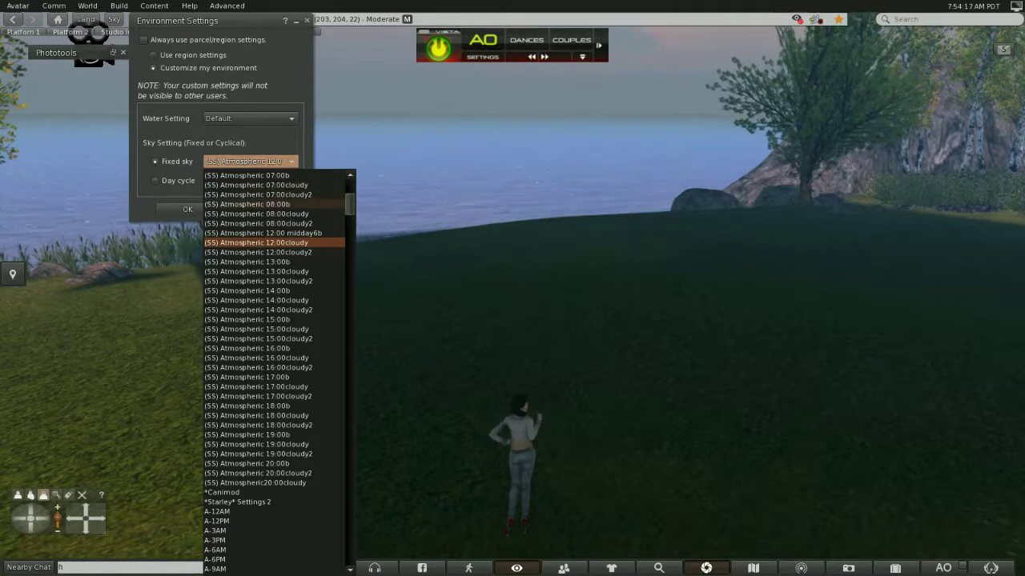
{"action": "left_click", "coordinate": [256, 185]}
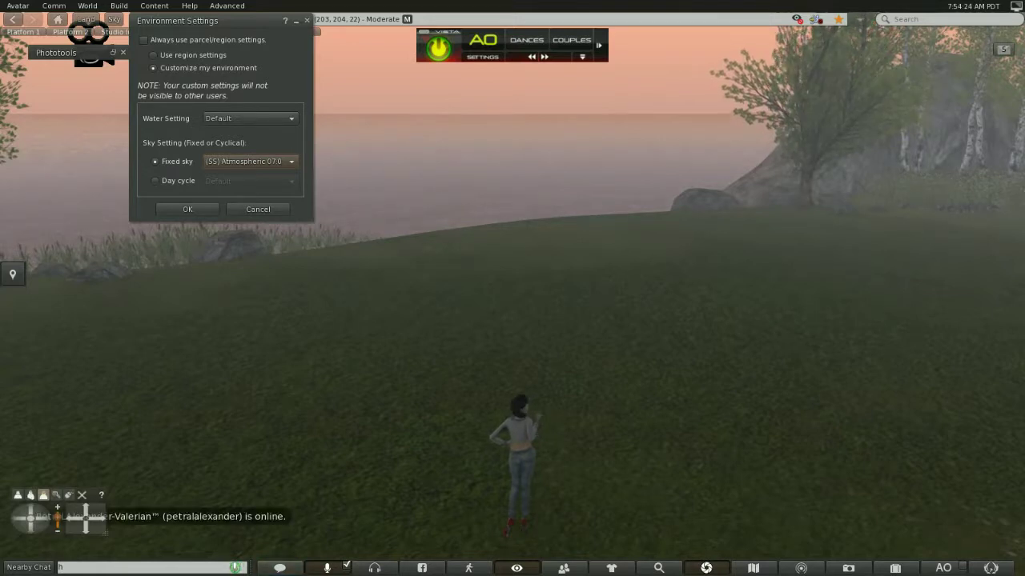
{"action": "left_click", "coordinate": [86, 508]}
{"action": "left_click", "coordinate": [86, 509]}
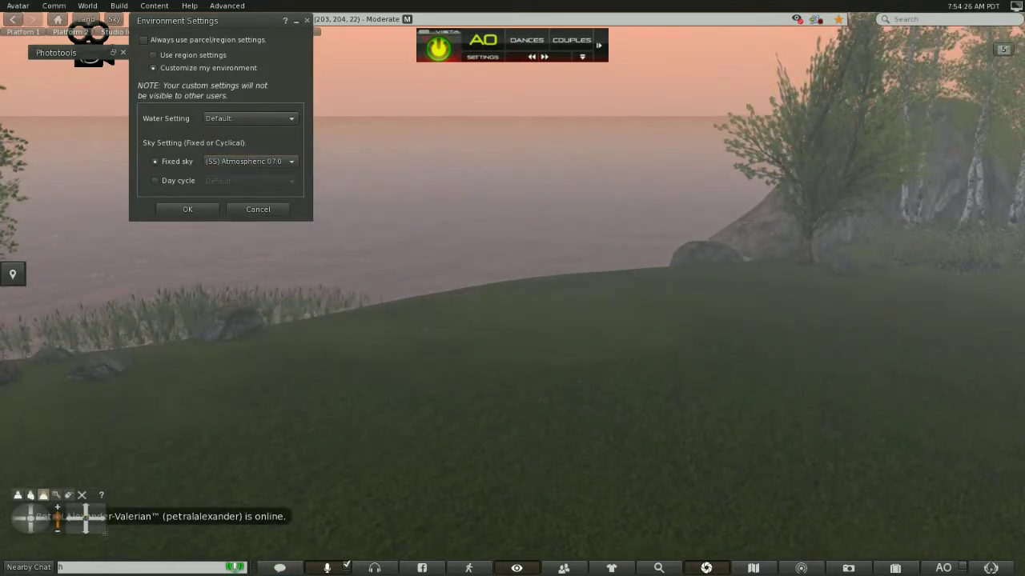
{"action": "key", "text": "ctrl+alt+Down"}
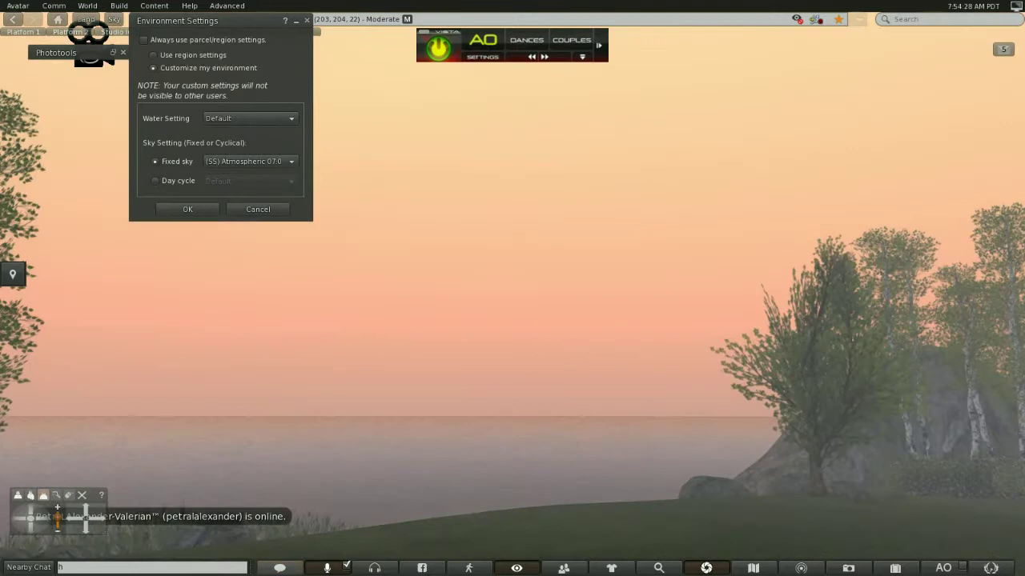
{"action": "key", "text": "ctrl+alt+Up"}
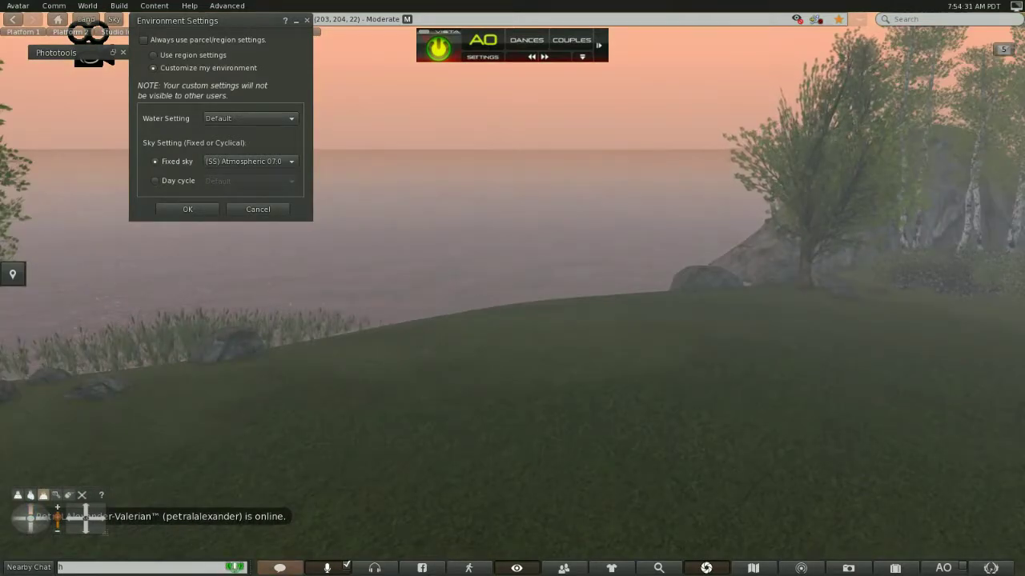
- Set the fixed sky to "*Canimod" and inspect the lit scene over the sea from a wider view behind the avatar
{"action": "left_click", "coordinate": [249, 161]}
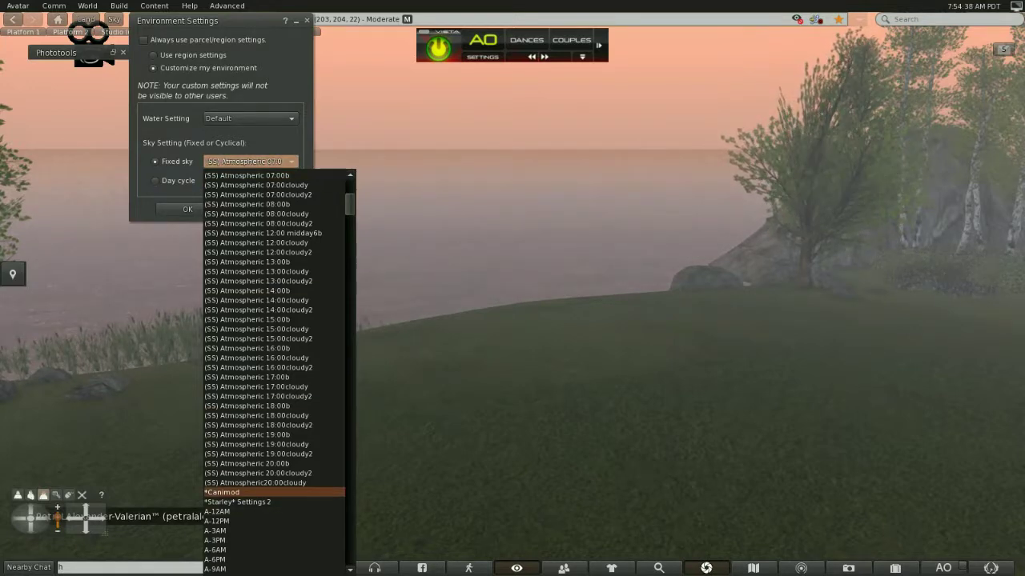
{"action": "left_click", "coordinate": [240, 492]}
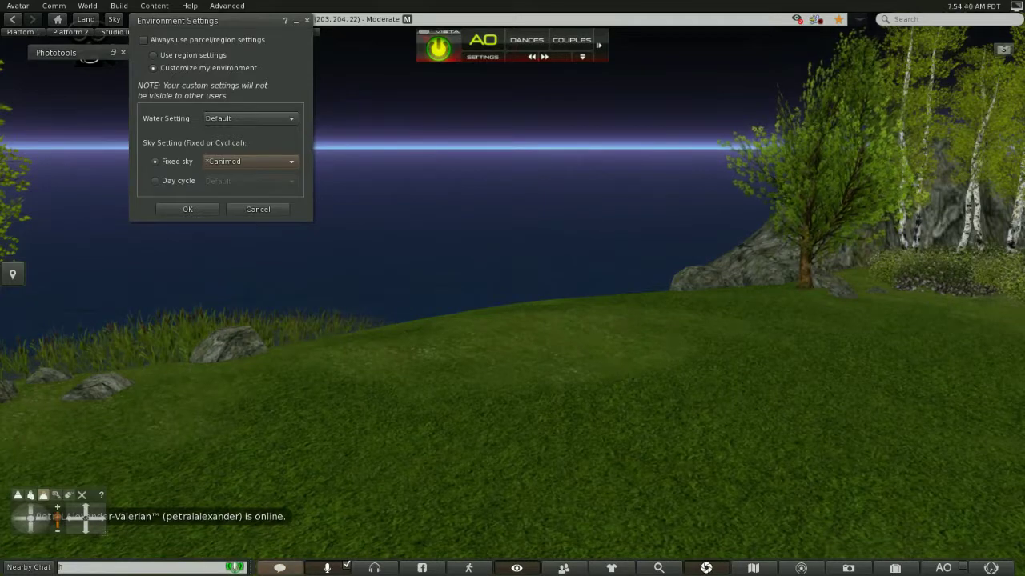
{"action": "key", "text": "Left"}
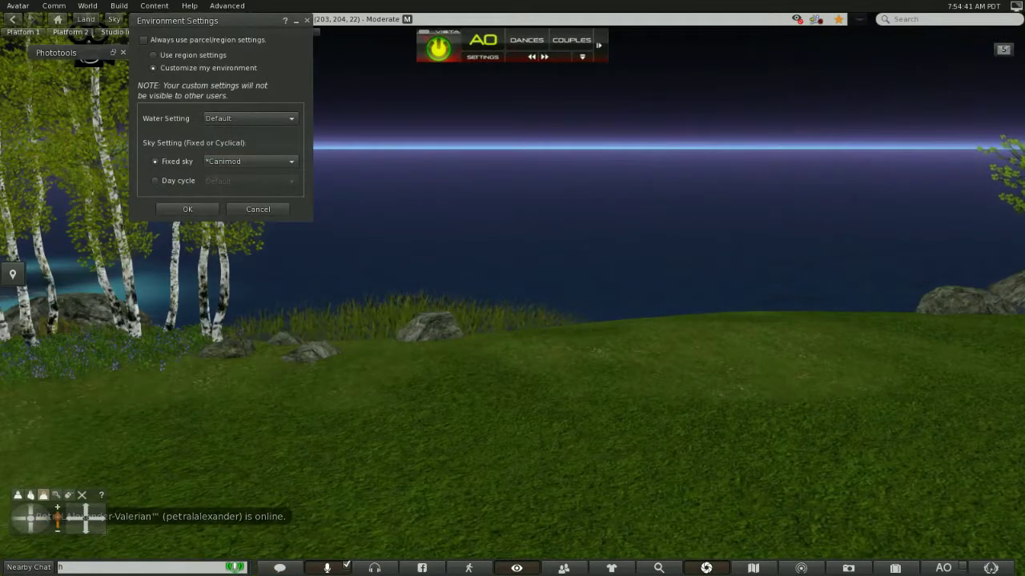
{"action": "key", "text": "ctrl+alt+shift+Down"}
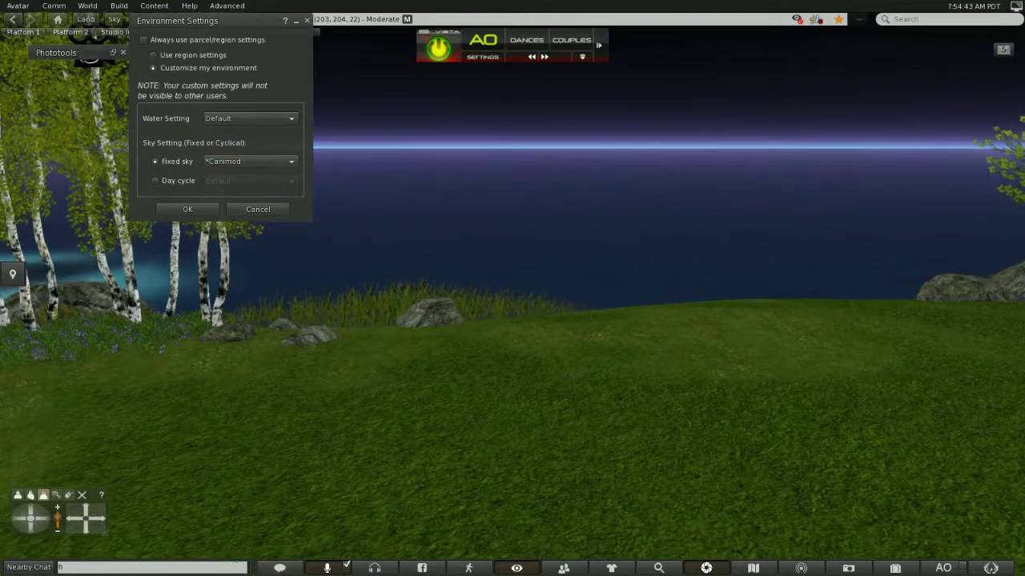
{"action": "key", "text": "ctrl+alt+shift+Down"}
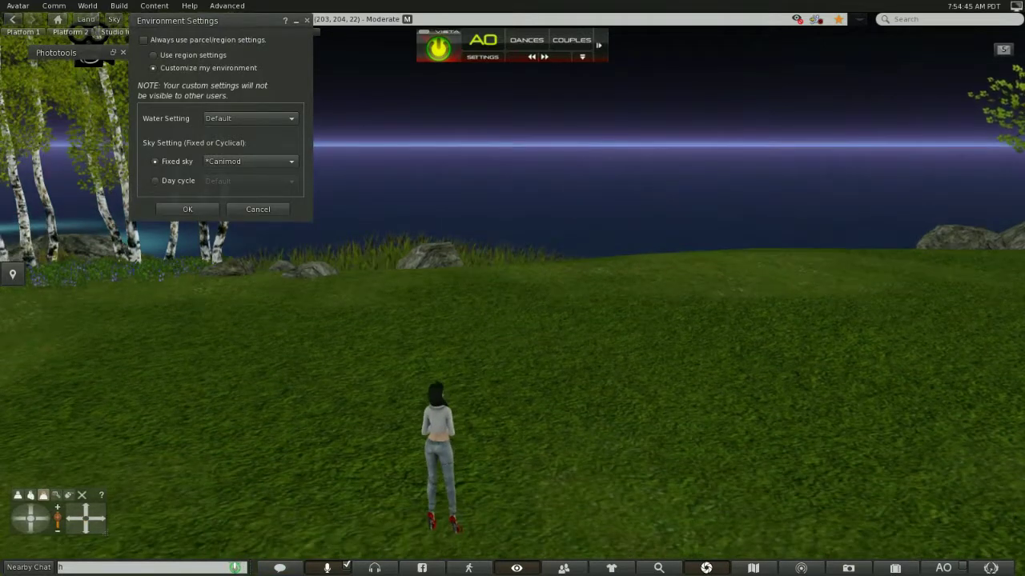
- Open the list of fixed sky presets and look through the available windlight skies
{"action": "left_click", "coordinate": [248, 161]}
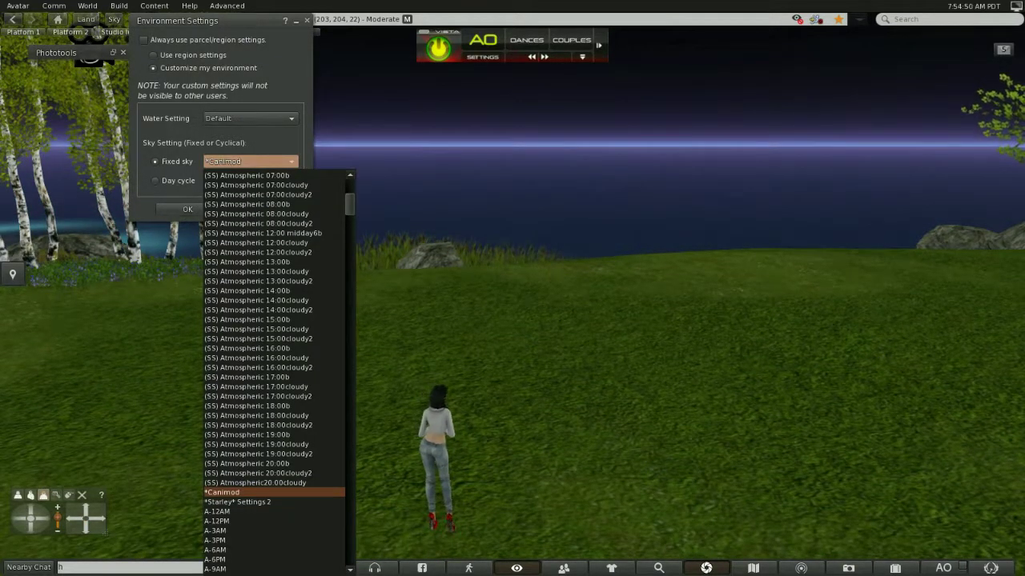
{"action": "key", "text": "Escape"}
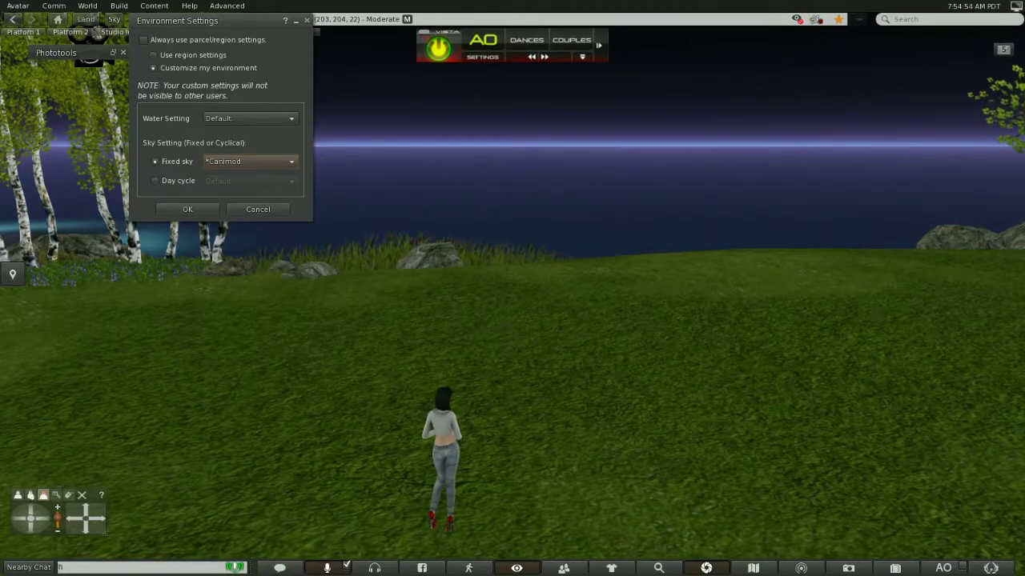
{"action": "left_click", "coordinate": [249, 161]}
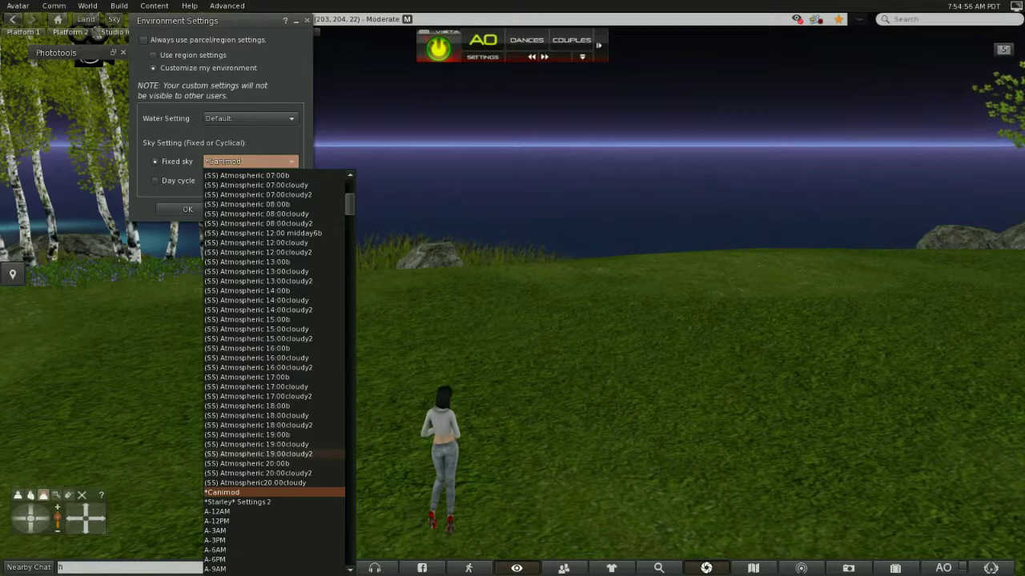